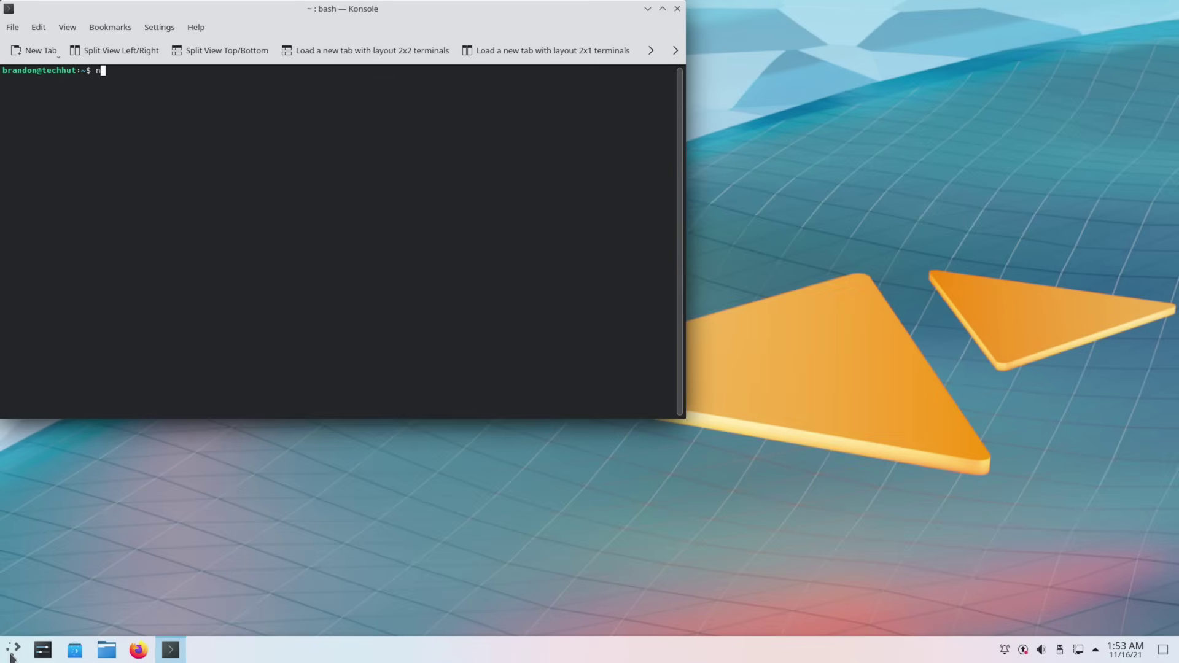
pyautogui.press('Return')
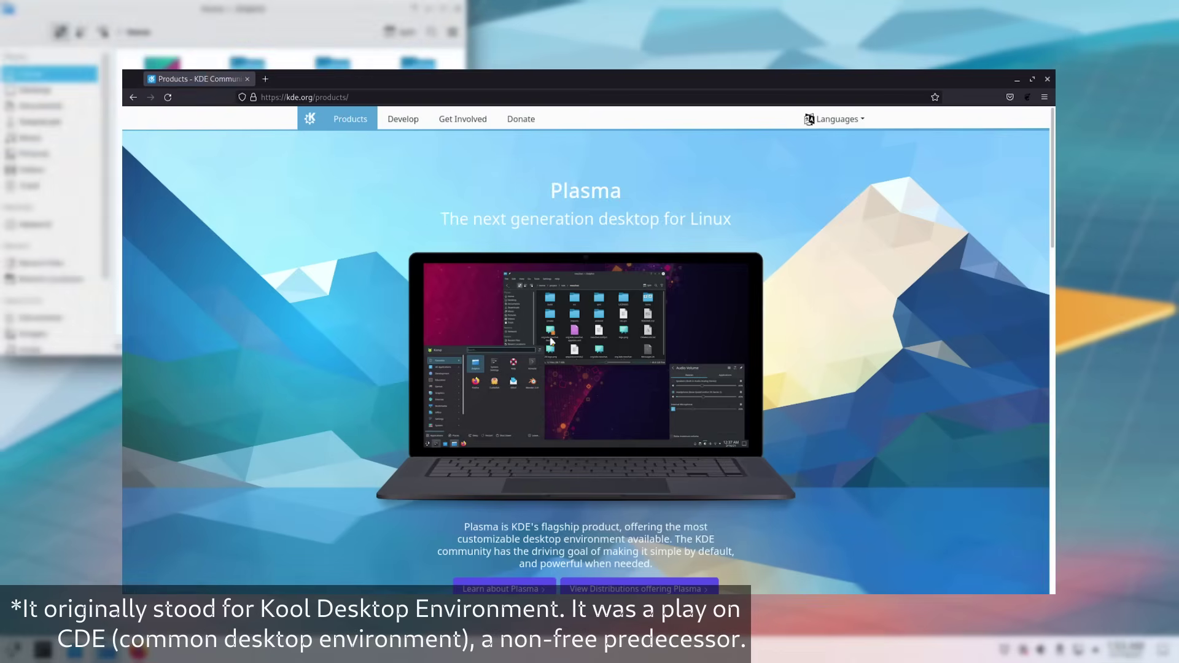
pyautogui.scroll(-2, 550, 342)
pyautogui.scroll(-2, 550, 341)
pyautogui.scroll(-3, 551, 341)
pyautogui.scroll(-1, 540, 338)
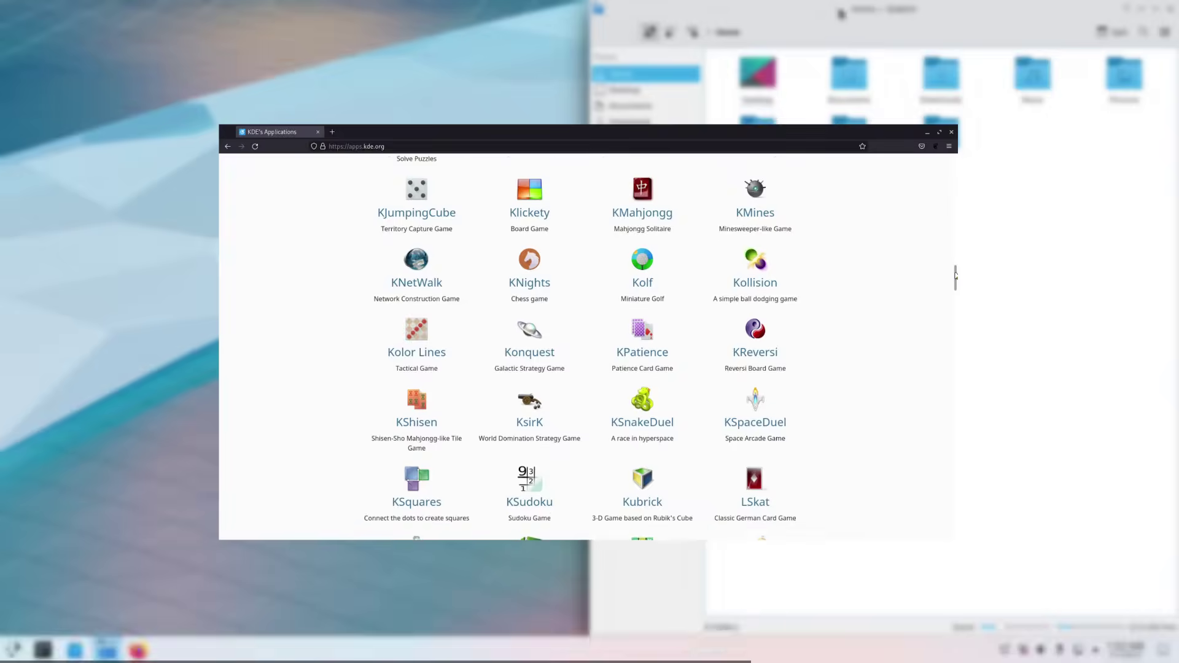
pyautogui.moveTo(956, 277); pyautogui.dragTo(953, 316)
# - Open Krita's page in the apps catalogue, then drag a selection rectangle across the desktop
pyautogui.click(417, 416)
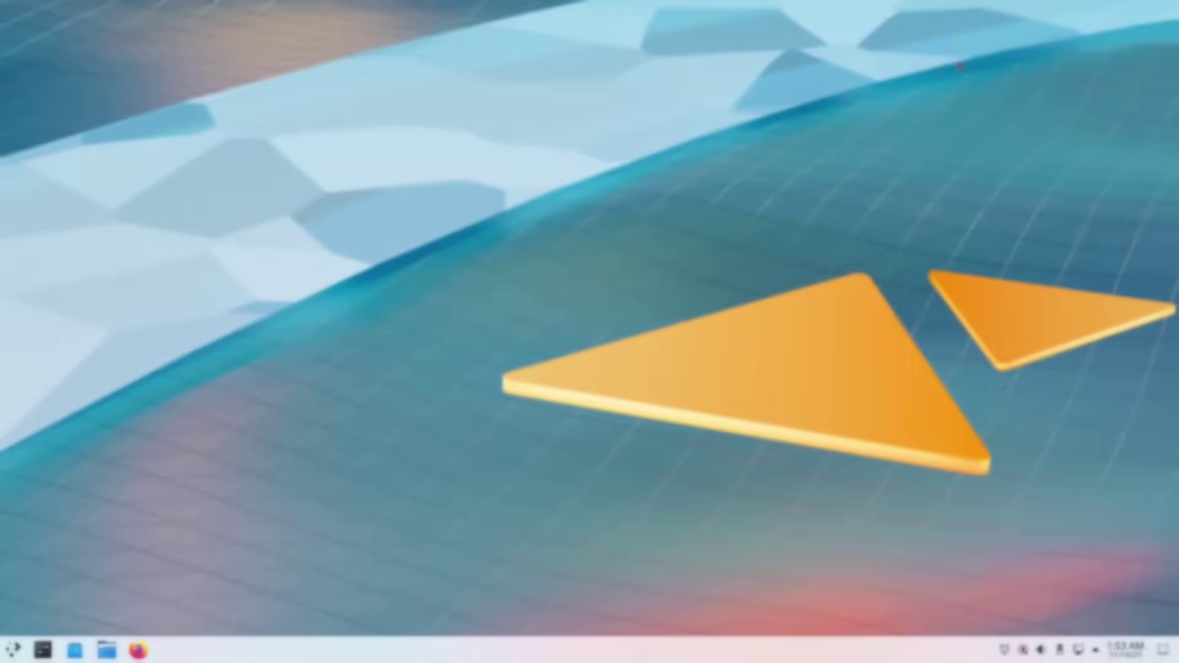
pyautogui.moveTo(954, 59); pyautogui.dragTo(112, 594)
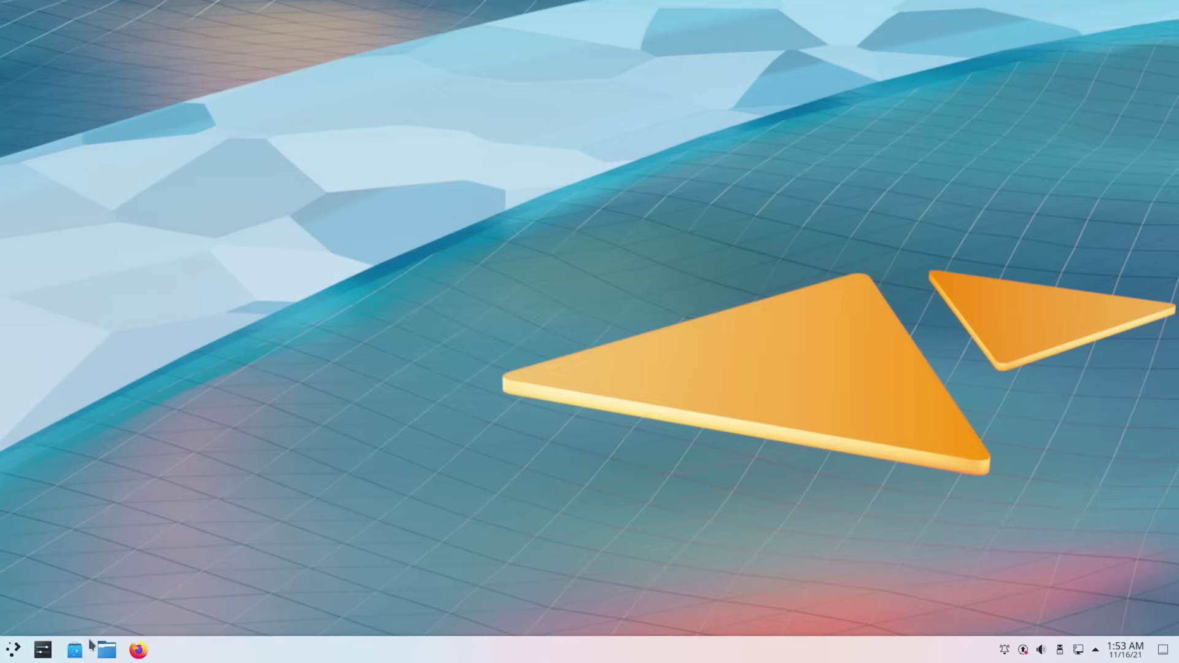
pyautogui.click(16, 651)
pyautogui.click(501, 549)
pyautogui.rightClick(140, 653)
pyautogui.click(161, 617)
pyautogui.click(1098, 652)
pyautogui.click(714, 508)
# - Start Yakuake from KRunner (Alt+Space), then hide it with F12
pyautogui.hotkey('alt', 'space')
pyautogui.write('k')
pyautogui.press('Down')
pyautogui.press('Down')
pyautogui.press('Down')
pyautogui.press('BackSpace')
pyautogui.write('y')
pyautogui.press('Return')
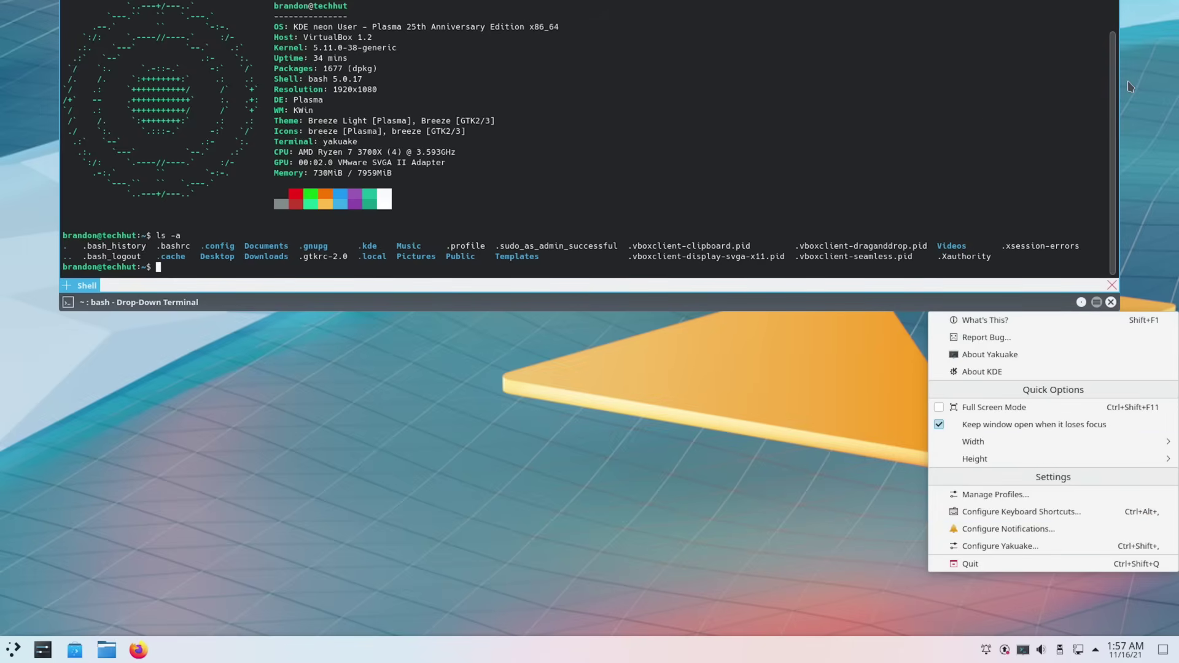
pyautogui.click(1128, 85)
pyautogui.press('F12')
# - In panel edit mode, move the panel to the left edge and back to the bottom
pyautogui.rightClick(281, 652)
pyautogui.click(325, 627)
pyautogui.moveTo(499, 599); pyautogui.dragTo(159, 298)
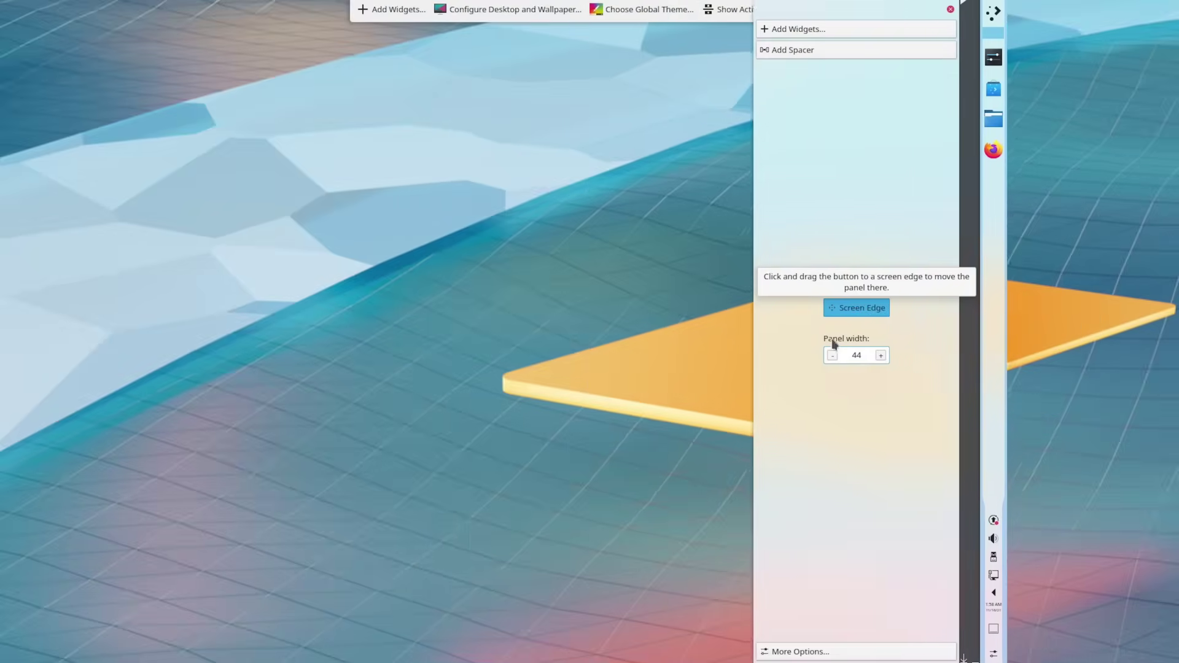
pyautogui.moveTo(160, 297)
pyautogui.mouseDown()
pyautogui.moveTo(785, 540)
pyautogui.moveTo(780, 608)
pyautogui.mouseUp()
# - Place a Color Picker widget on the desktop and a Folder View widget in the panel
pyautogui.click(43, 605)
pyautogui.moveTo(1020, 93); pyautogui.dragTo(571, 658)
pyautogui.scroll(-2, 166, 357)
pyautogui.scroll(-1, 162, 368)
pyautogui.scroll(-3, 156, 384)
pyautogui.moveTo(68, 449); pyautogui.dragTo(420, 530)
pyautogui.moveTo(521, 649); pyautogui.dragTo(522, 650)
# - Open the Desktop Folder widget's settings, then close them
pyautogui.click(895, 649)
pyautogui.rightClick(895, 650)
pyautogui.click(947, 576)
pyautogui.press('Escape')
# - Swap the application launcher for the Application Dashboard
pyautogui.rightClick(17, 650)
pyautogui.click(82, 577)
pyautogui.click(125, 502)
# - Open System Settings from the Application Dashboard and move its window further right
pyautogui.press('super')
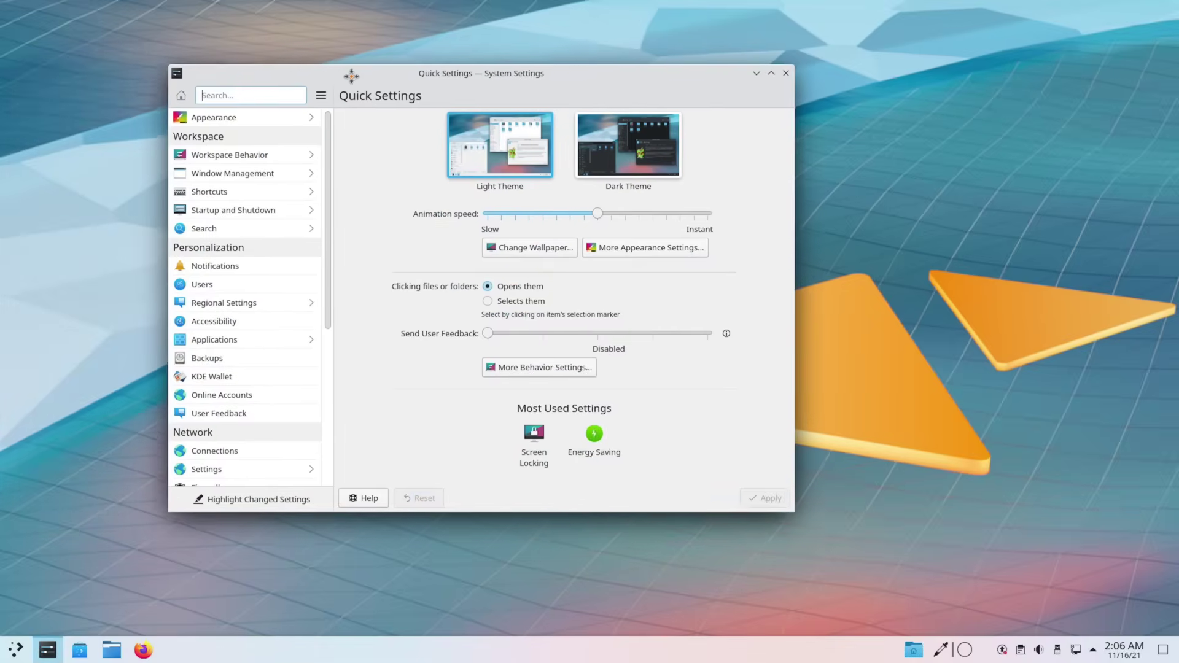
pyautogui.moveTo(230, 82); pyautogui.dragTo(351, 82)
pyautogui.scroll(-5, 250, 395)
pyautogui.scroll(-2, 250, 395)
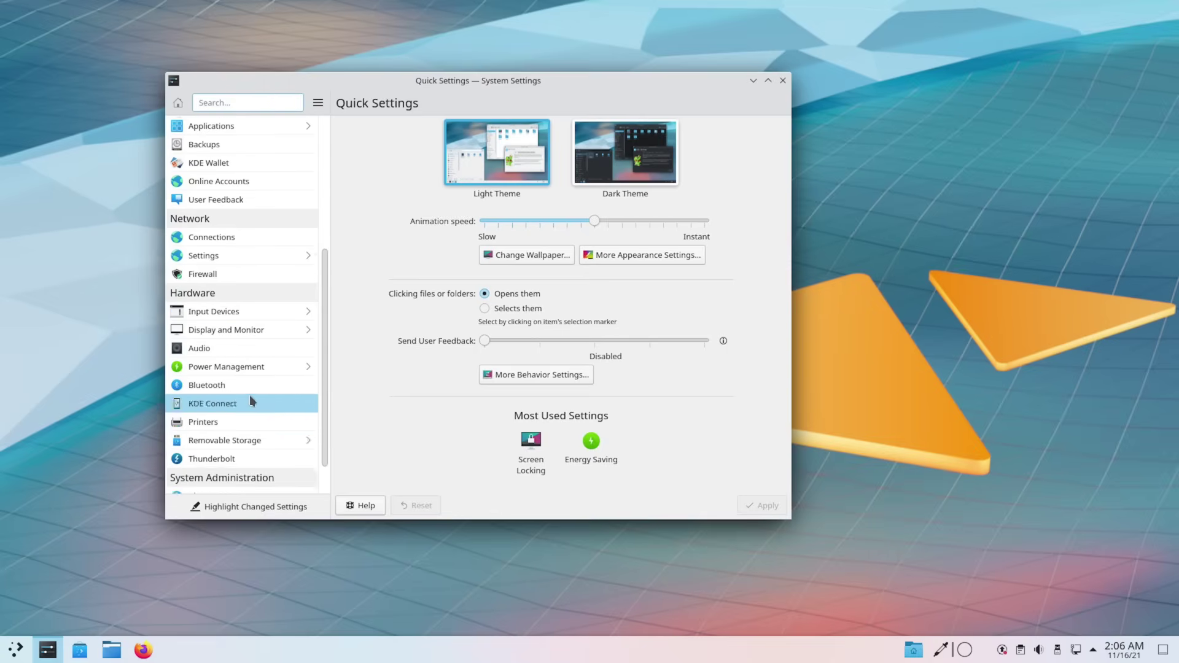